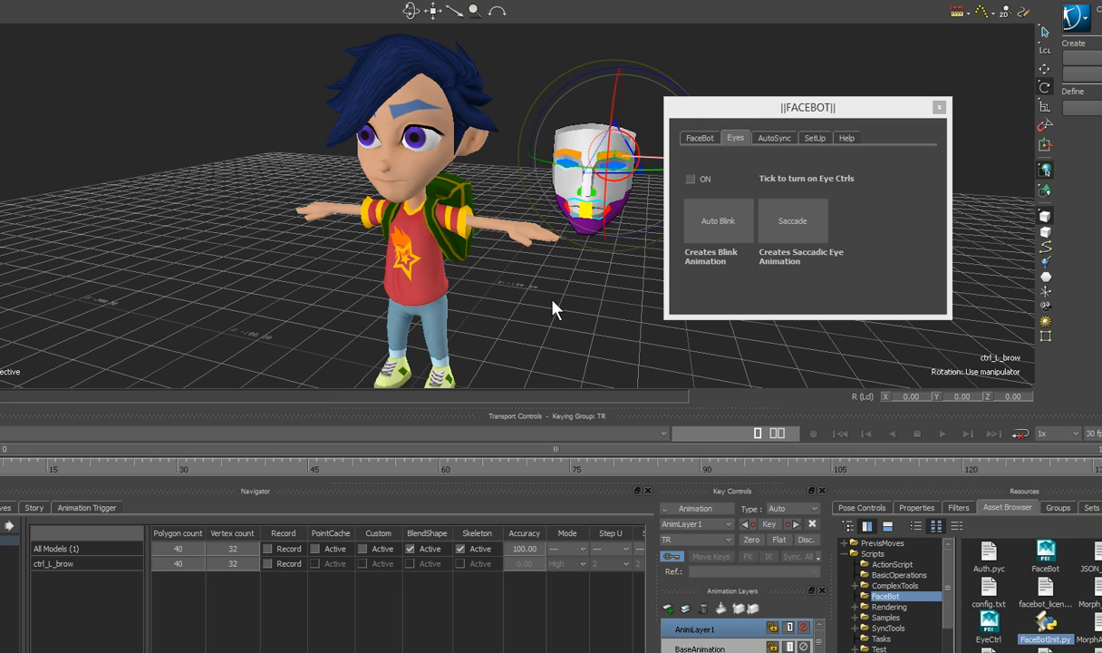
Deselect the left brow control and turn on the eye controls in FaceBot
{"action": "left_click", "coordinate": [551, 302]}
{"action": "middle_click_drag", "start_coordinate": [508, 288], "coordinate": [541, 323]}
{"action": "left_click", "coordinate": [542, 323]}
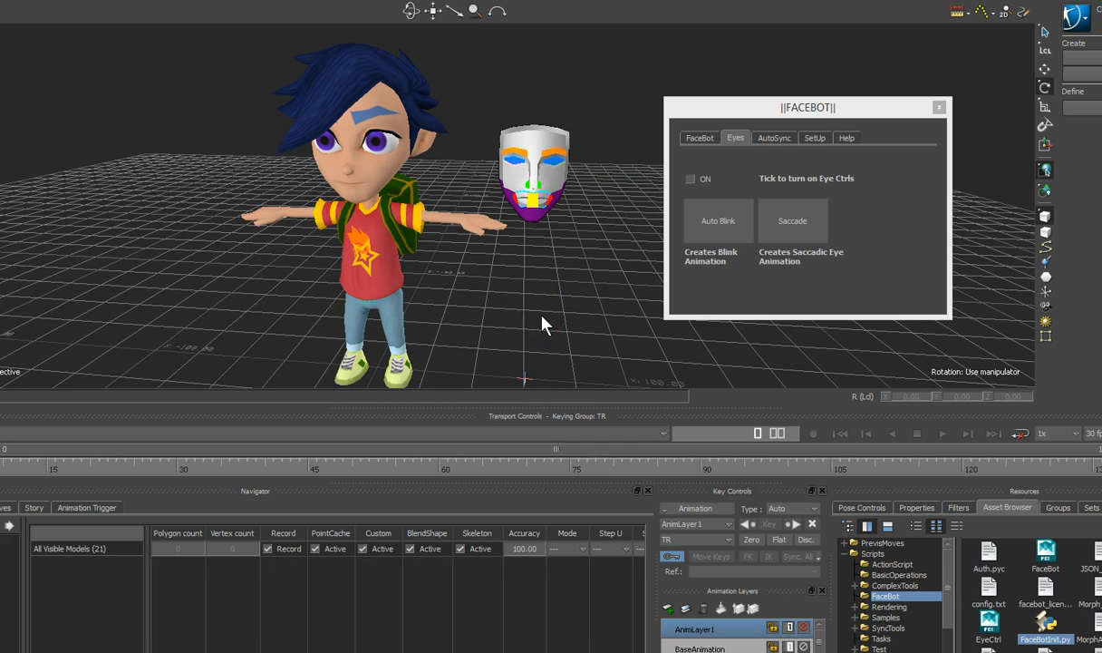
{"action": "left_click", "coordinate": [691, 178]}
{"action": "left_click", "coordinate": [691, 180]}
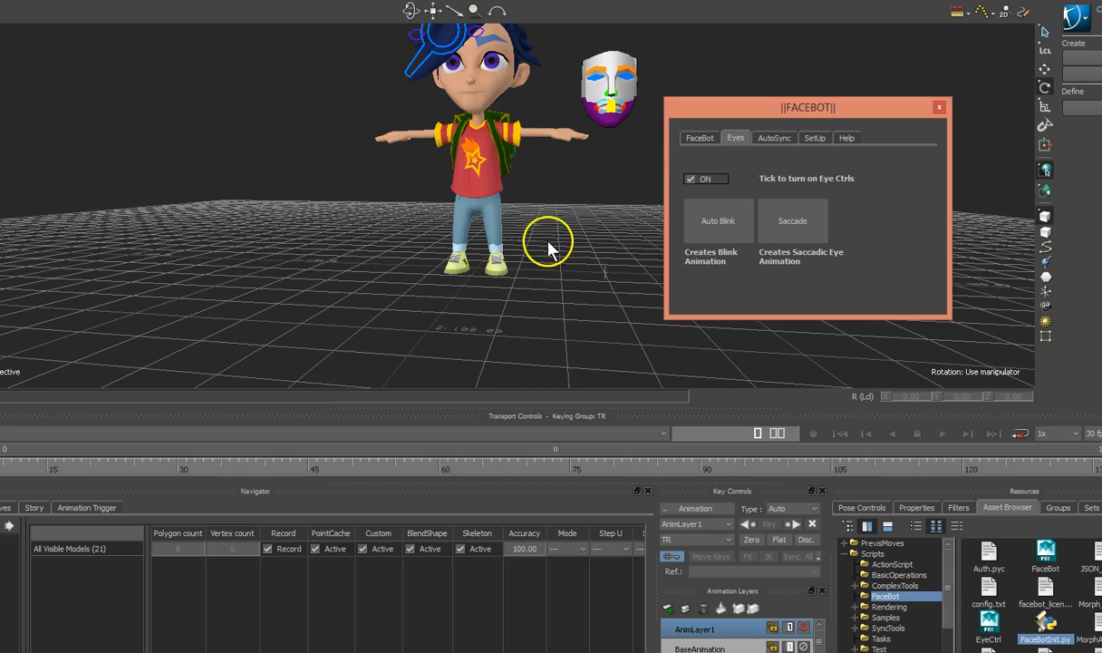
Try moving the magnifier-shaped ctrl_Look control to steer both eyes, and undo the move
{"action": "left_click_drag", "start_coordinate": [548, 244], "coordinate": [520, 261], "text": "ctrl+shift"}
{"action": "left_click_drag", "start_coordinate": [525, 204], "coordinate": [502, 242], "text": "shift"}
{"action": "left_click_drag", "start_coordinate": [377, 246], "coordinate": [386, 204], "text": "ctrl"}
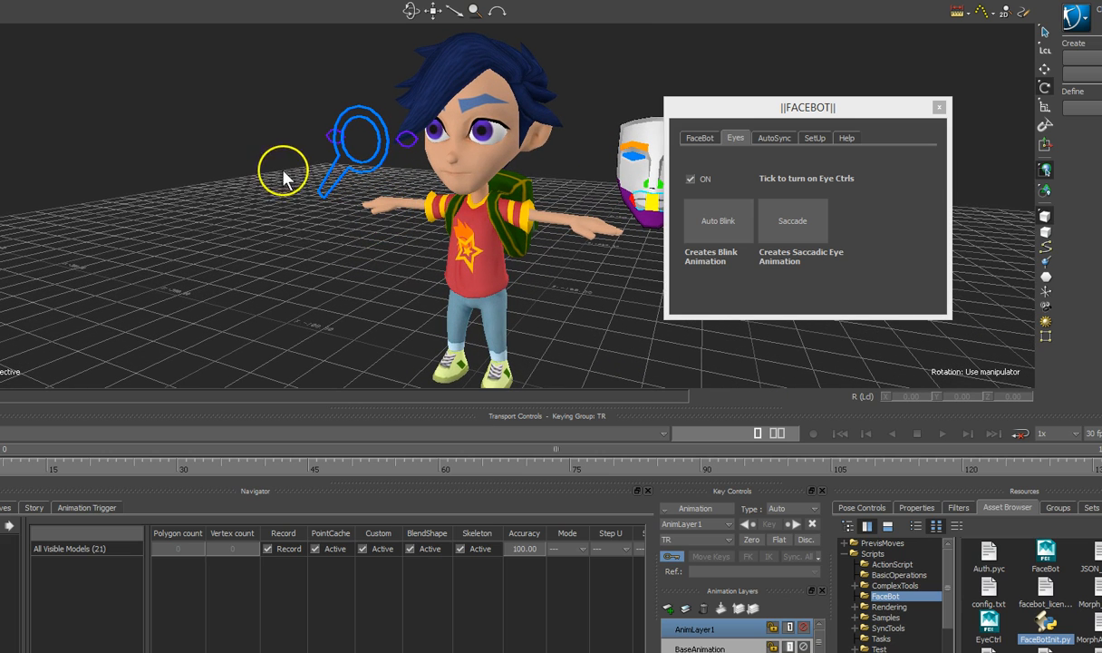
{"action": "left_click", "coordinate": [326, 207]}
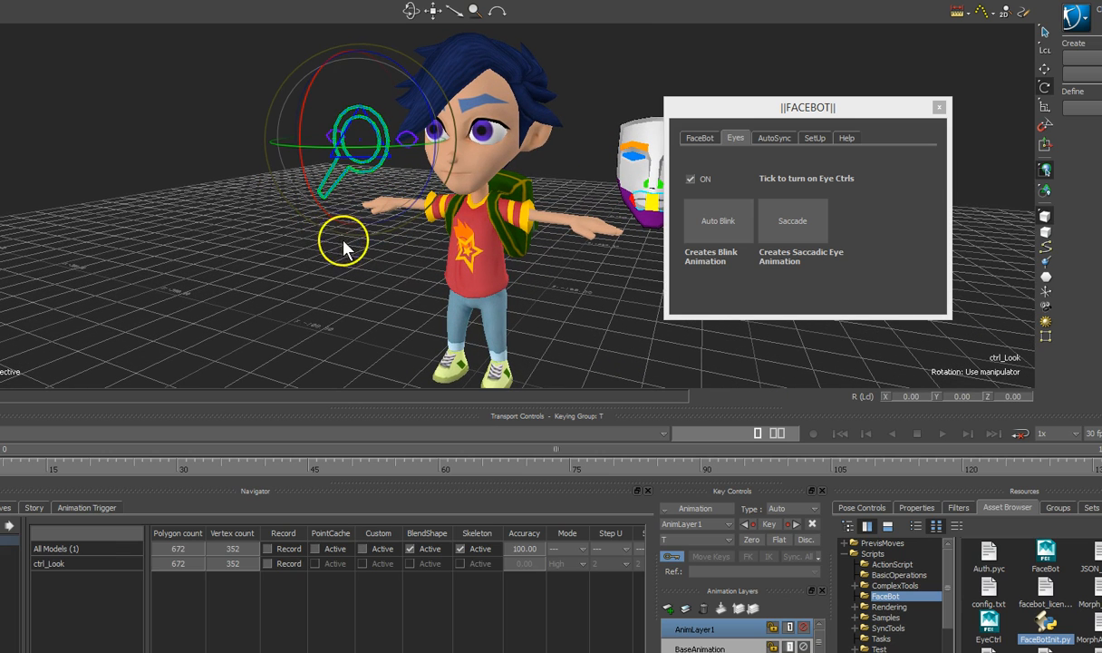
{"action": "left_click", "coordinate": [1046, 68]}
{"action": "left_click_drag", "start_coordinate": [415, 140], "coordinate": [362, 155]}
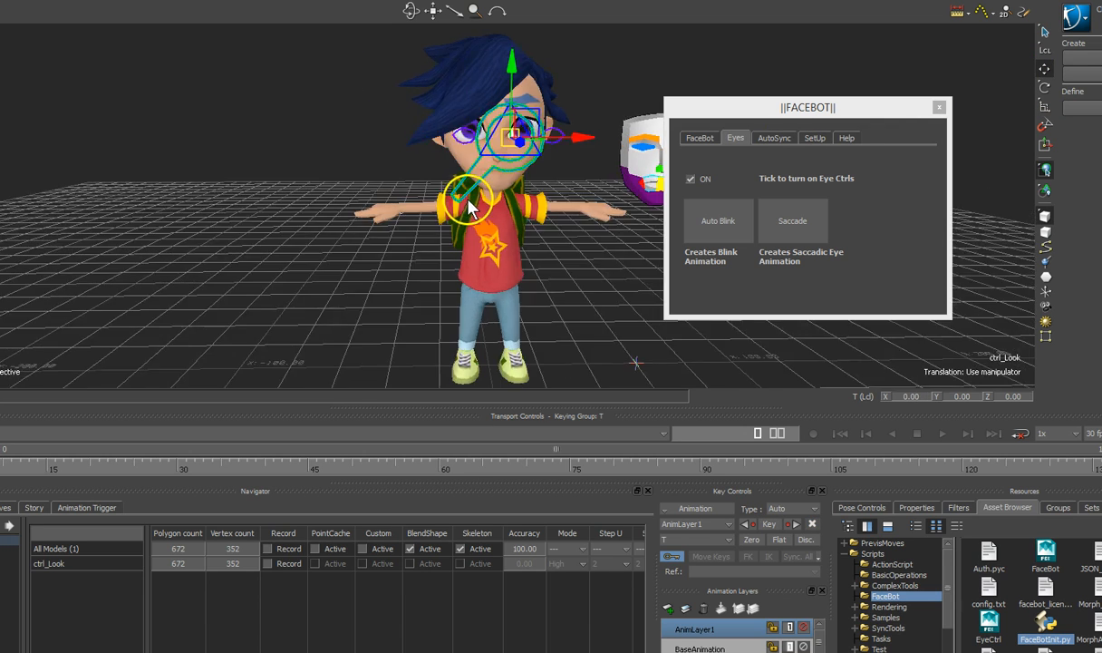
{"action": "mouse_move", "coordinate": [530, 73]}
{"action": "left_mouse_down"}
{"action": "mouse_move", "coordinate": [503, 163]}
{"action": "mouse_move", "coordinate": [507, 60]}
{"action": "mouse_move", "coordinate": [516, 73]}
{"action": "left_mouse_up"}
{"action": "key", "text": "ctrl+z"}
Try moving the leftLook control on its own to steer only the left eye
{"action": "left_click_drag", "start_coordinate": [591, 229], "coordinate": [475, 239], "text": "ctrl+shift"}
{"action": "left_click_drag", "start_coordinate": [380, 245], "coordinate": [431, 248], "text": "ctrl+shift"}
{"action": "left_click", "coordinate": [481, 178]}
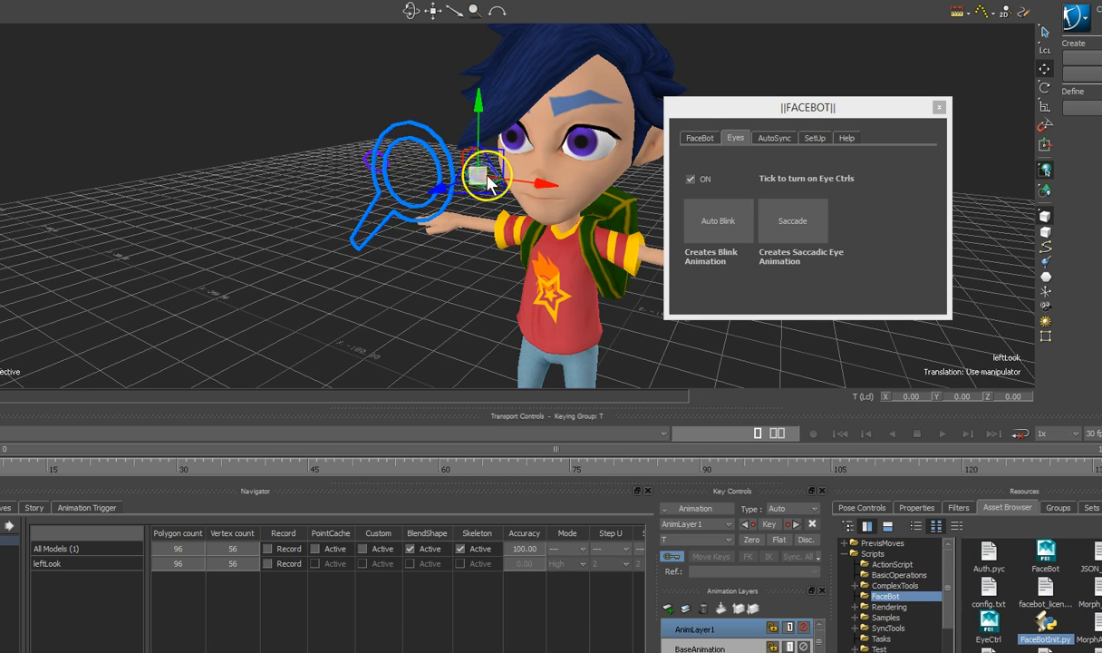
{"action": "left_click_drag", "start_coordinate": [496, 189], "coordinate": [570, 207]}
{"action": "mouse_move", "coordinate": [523, 263]}
{"action": "left_mouse_down", "text": "ctrl+shift"}
{"action": "mouse_move", "coordinate": [521, 250]}
{"action": "mouse_move", "coordinate": [530, 280]}
{"action": "mouse_move", "coordinate": [514, 254]}
{"action": "left_mouse_up", "text": "ctrl+shift"}
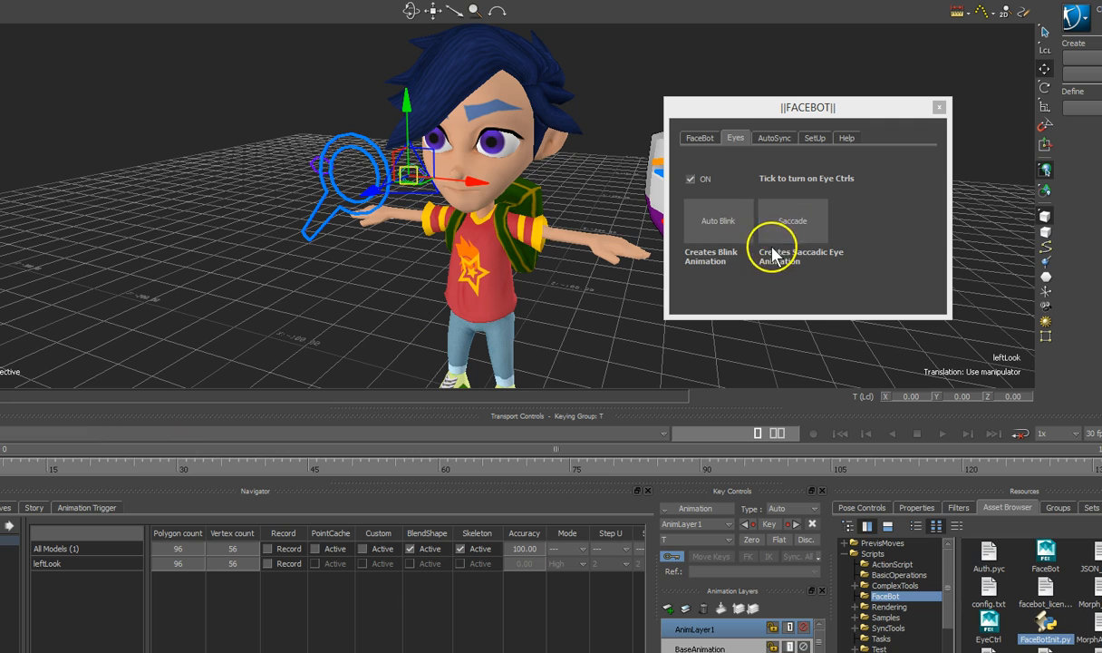
Create saccadic eye animation at the start of the timeline and an automatic blink from frame 11
{"action": "left_click", "coordinate": [797, 227]}
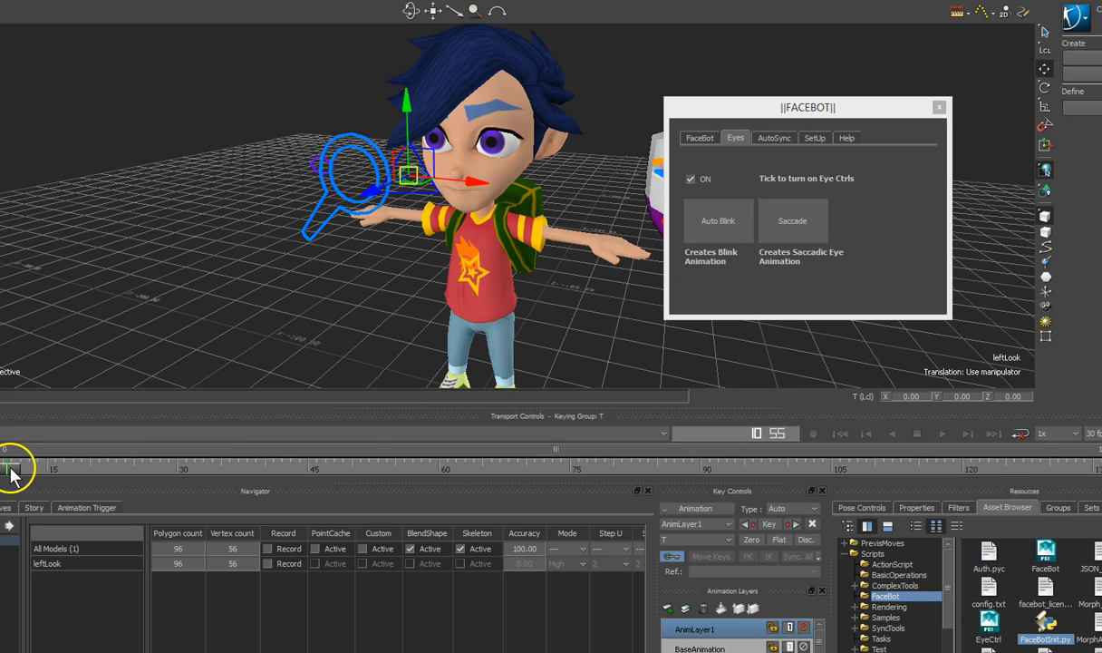
{"action": "left_click_drag", "start_coordinate": [290, 313], "coordinate": [342, 302], "text": "ctrl+shift"}
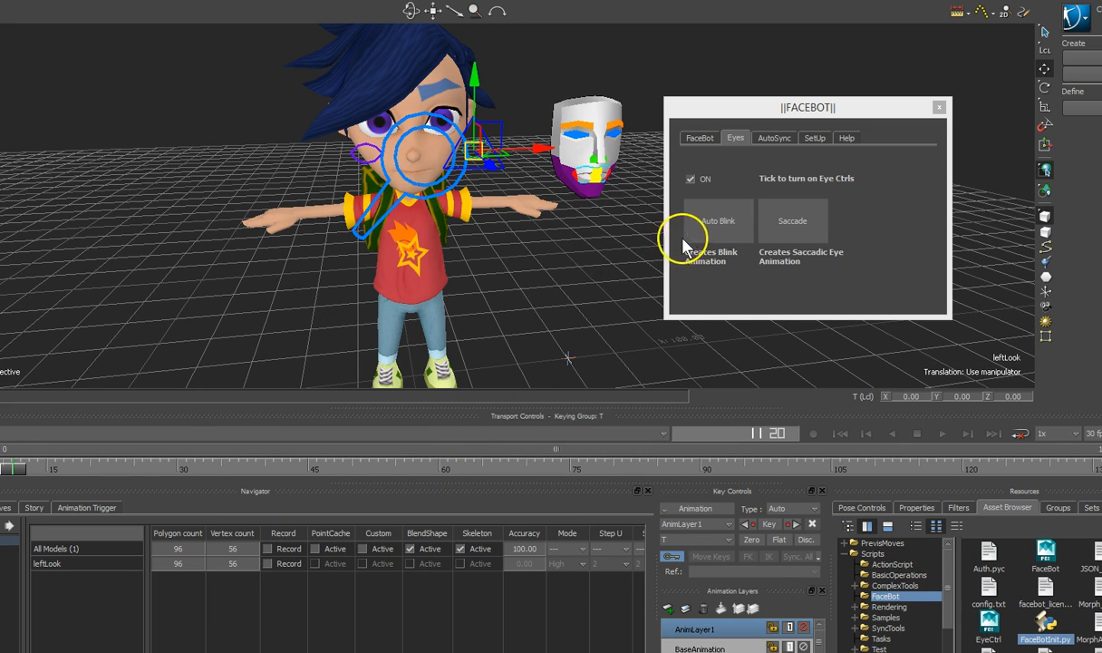
{"action": "left_click", "coordinate": [710, 234]}
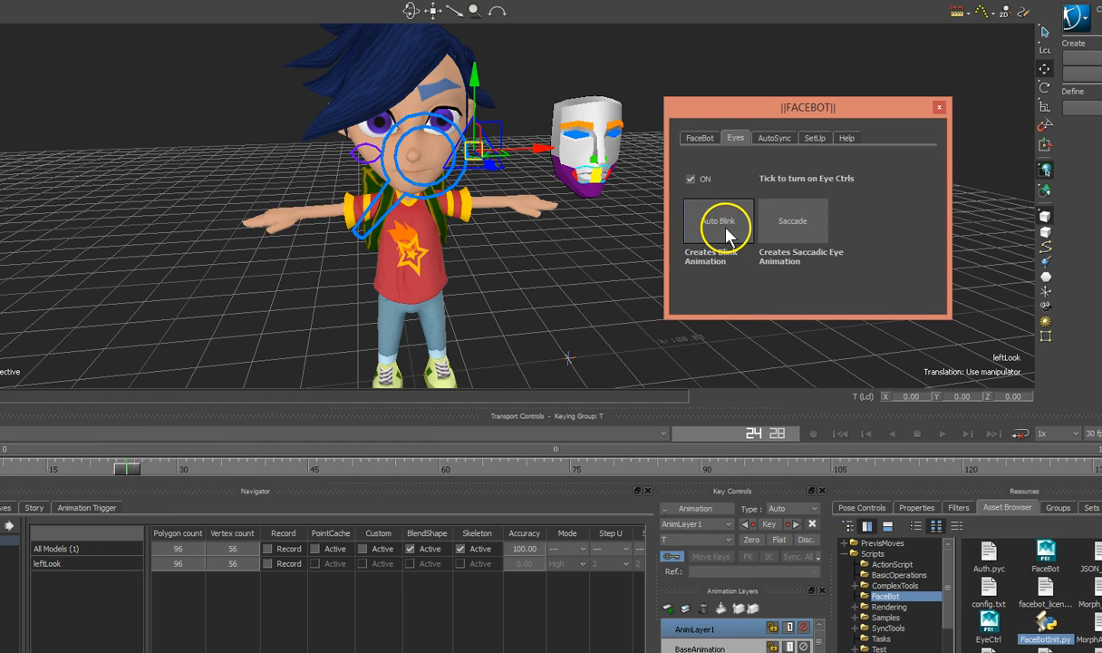
{"action": "left_click_drag", "start_coordinate": [128, 473], "coordinate": [0, 472]}
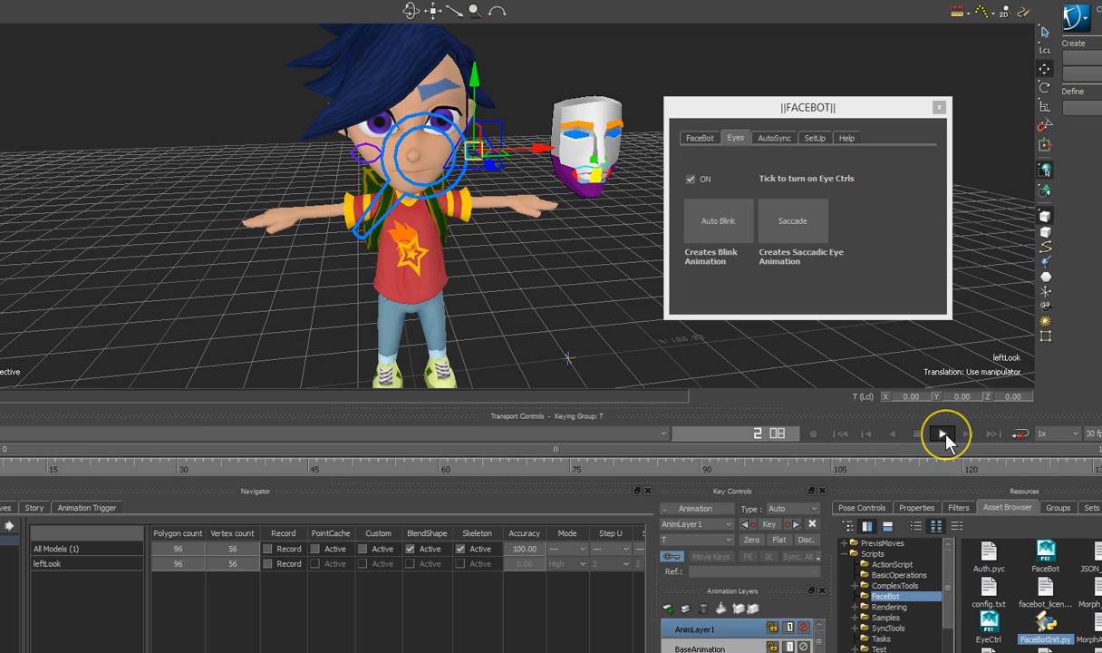
Create a second automatic blink around frame 64 of the timeline
{"action": "left_click_drag", "start_coordinate": [472, 468], "coordinate": [174, 487]}
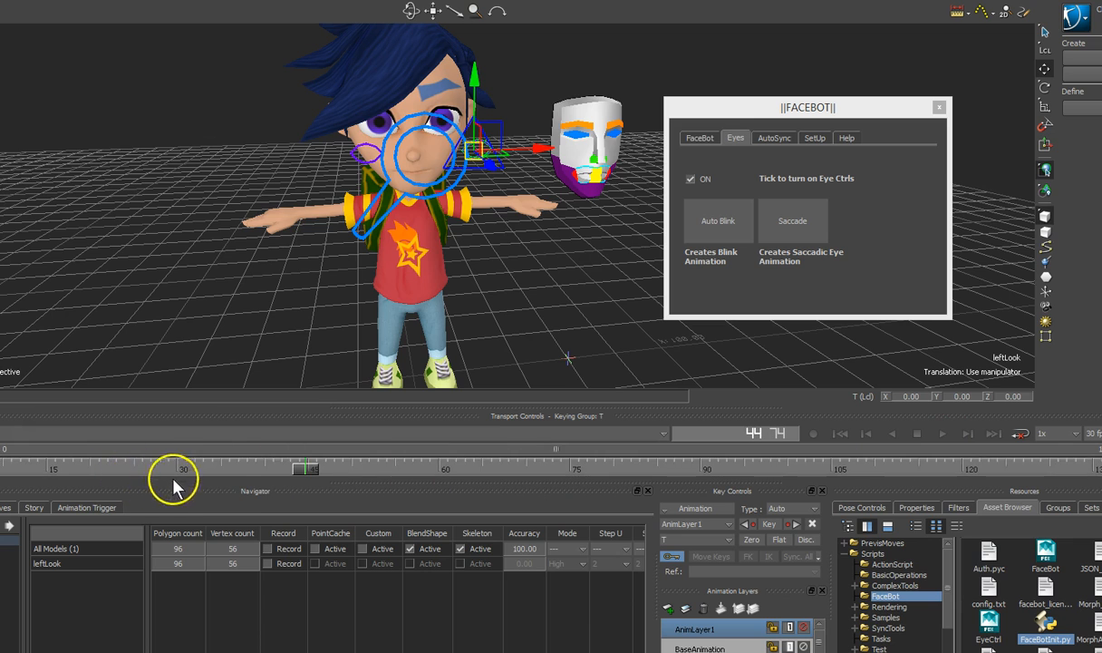
{"action": "left_click_drag", "start_coordinate": [300, 468], "coordinate": [481, 478]}
{"action": "left_click", "coordinate": [730, 227]}
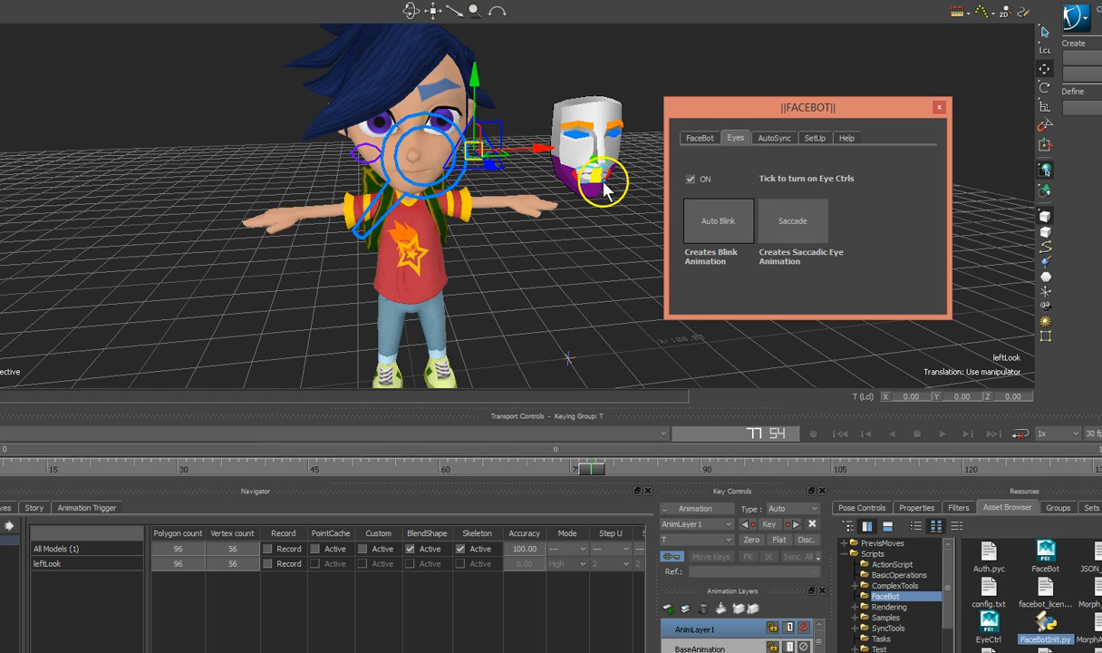
Examine the blink keyframes of the right and left eye controls on the face mask and deselect them
{"action": "left_click", "coordinate": [579, 138]}
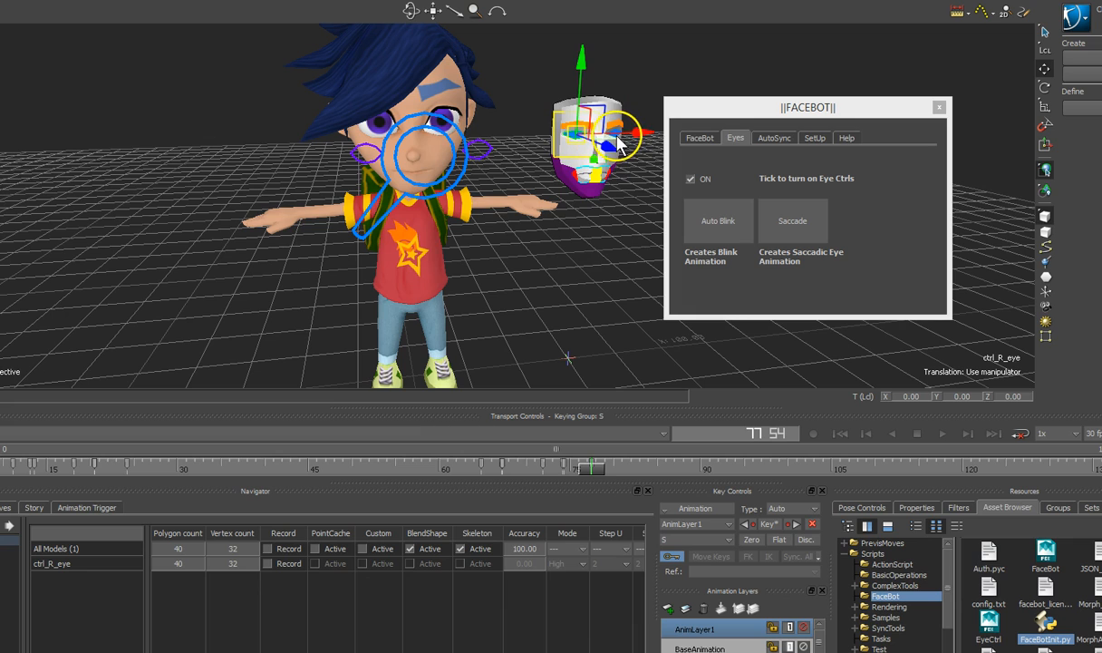
{"action": "left_click", "coordinate": [615, 135], "text": "shift"}
{"action": "left_click_drag", "start_coordinate": [605, 474], "coordinate": [562, 472]}
{"action": "left_click", "coordinate": [549, 285]}
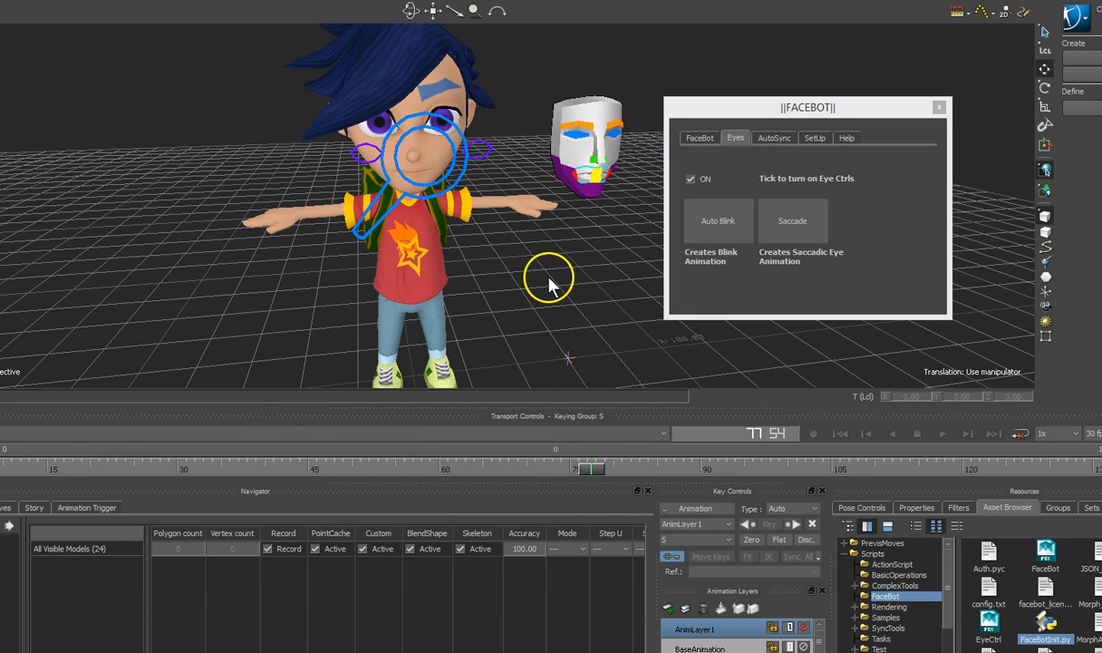
{"action": "left_click_drag", "start_coordinate": [596, 476], "coordinate": [678, 457]}
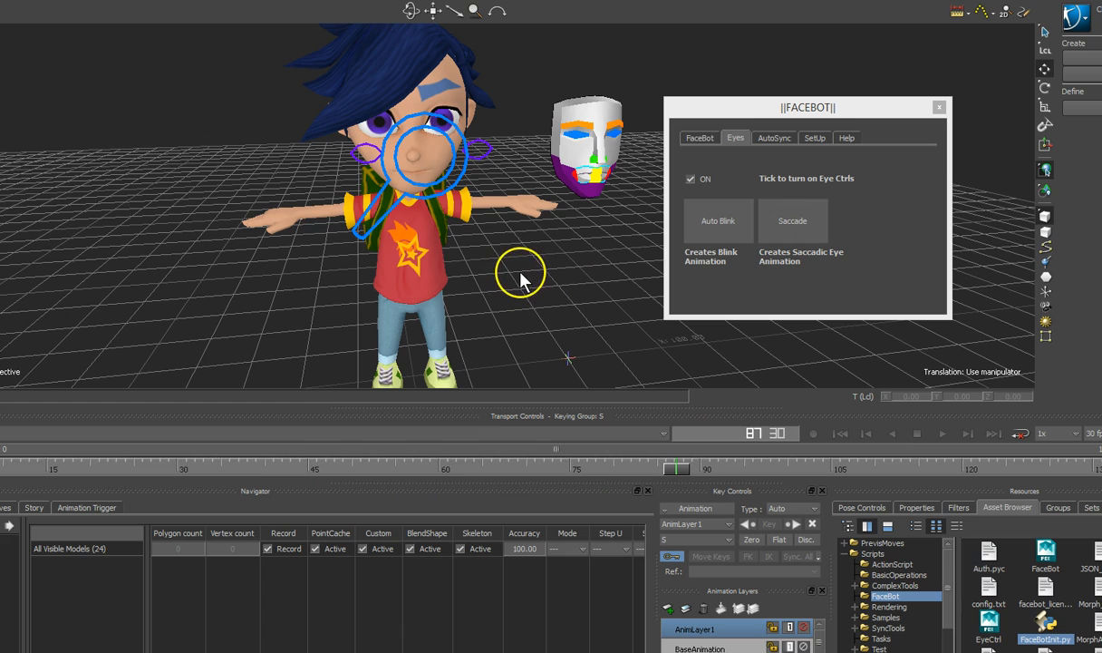
Key the ctrl_Look control at frame 87 and move it sideways to X 16.75 at frame 94
{"action": "left_click_drag", "start_coordinate": [389, 243], "coordinate": [354, 261]}
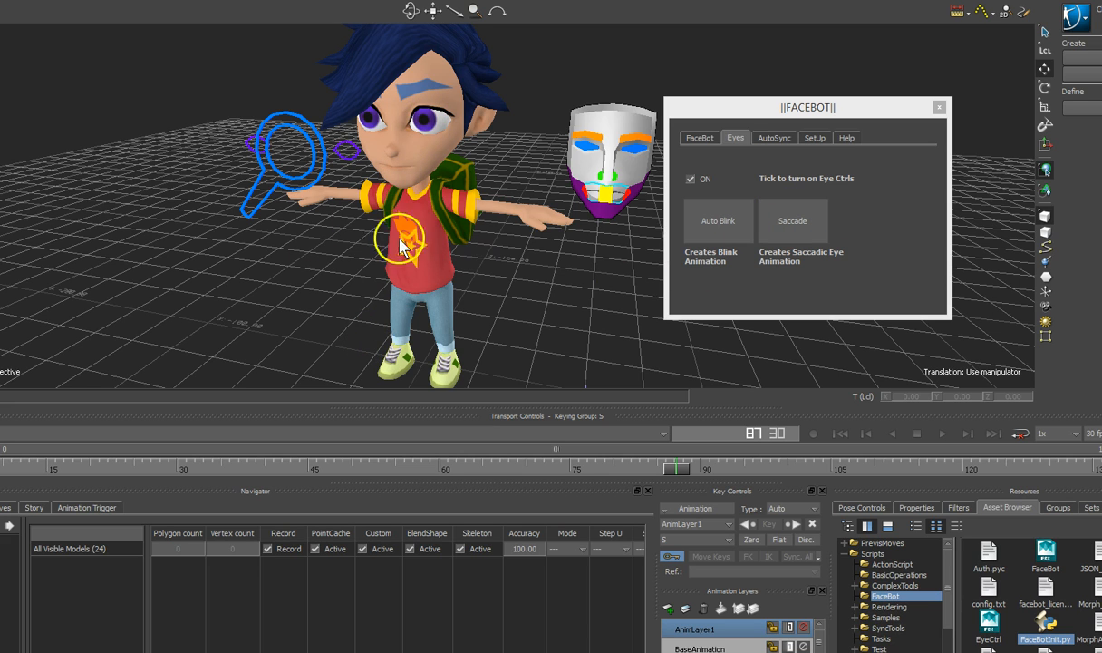
{"action": "left_click", "coordinate": [254, 222]}
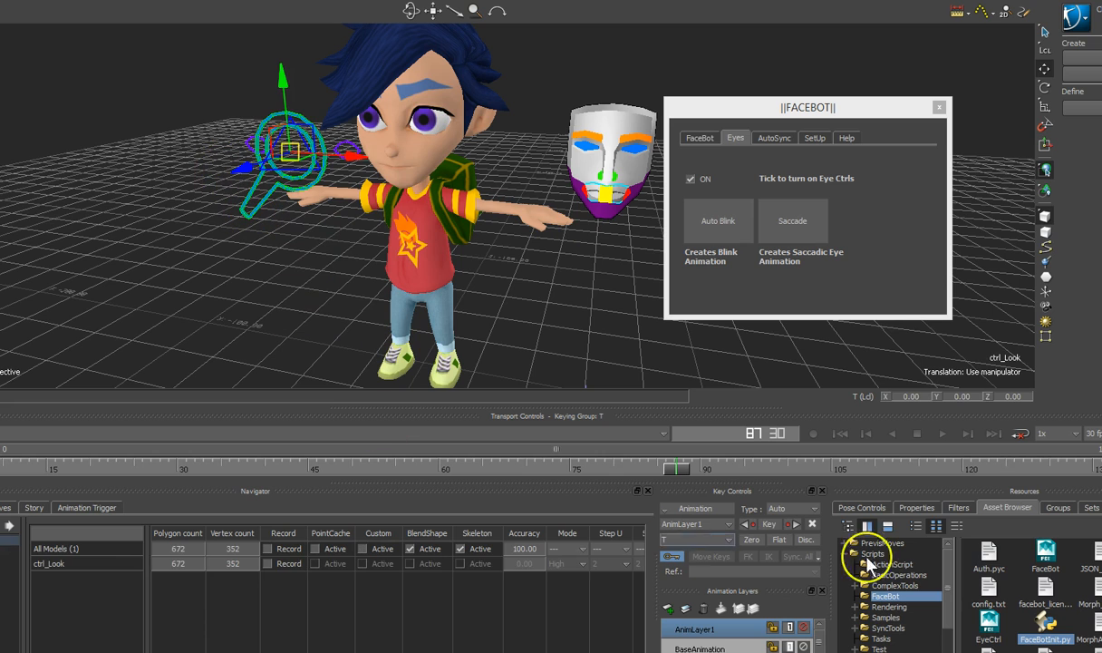
{"action": "left_click", "coordinate": [769, 526]}
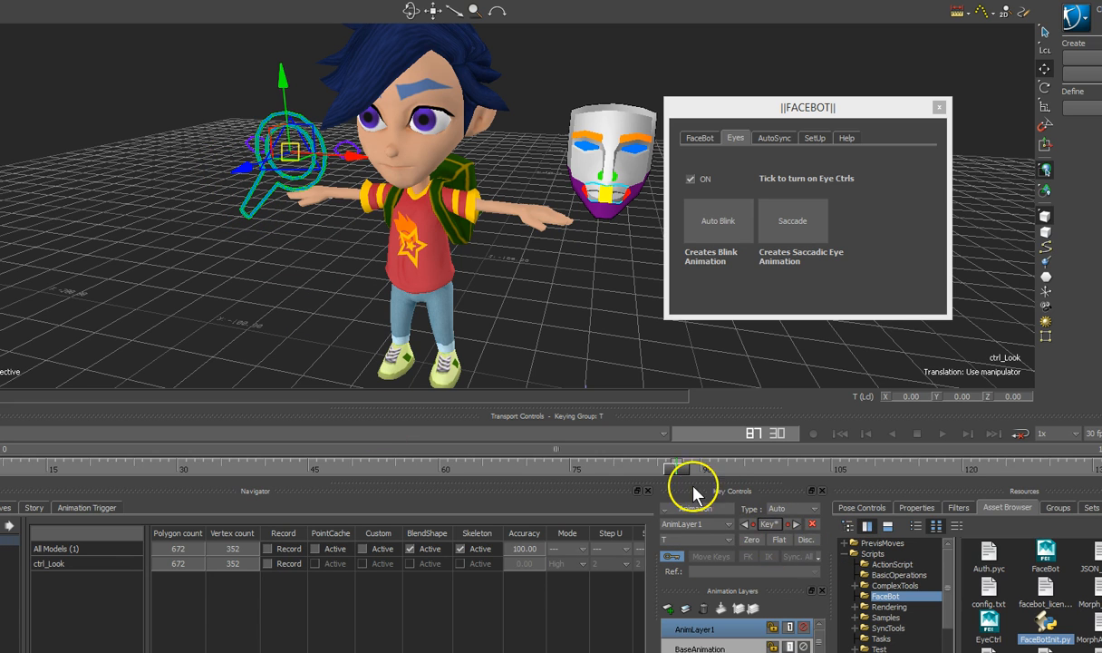
{"action": "mouse_move", "coordinate": [682, 471]}
{"action": "left_mouse_down"}
{"action": "mouse_move", "coordinate": [760, 472]}
{"action": "mouse_move", "coordinate": [738, 468]}
{"action": "left_mouse_up"}
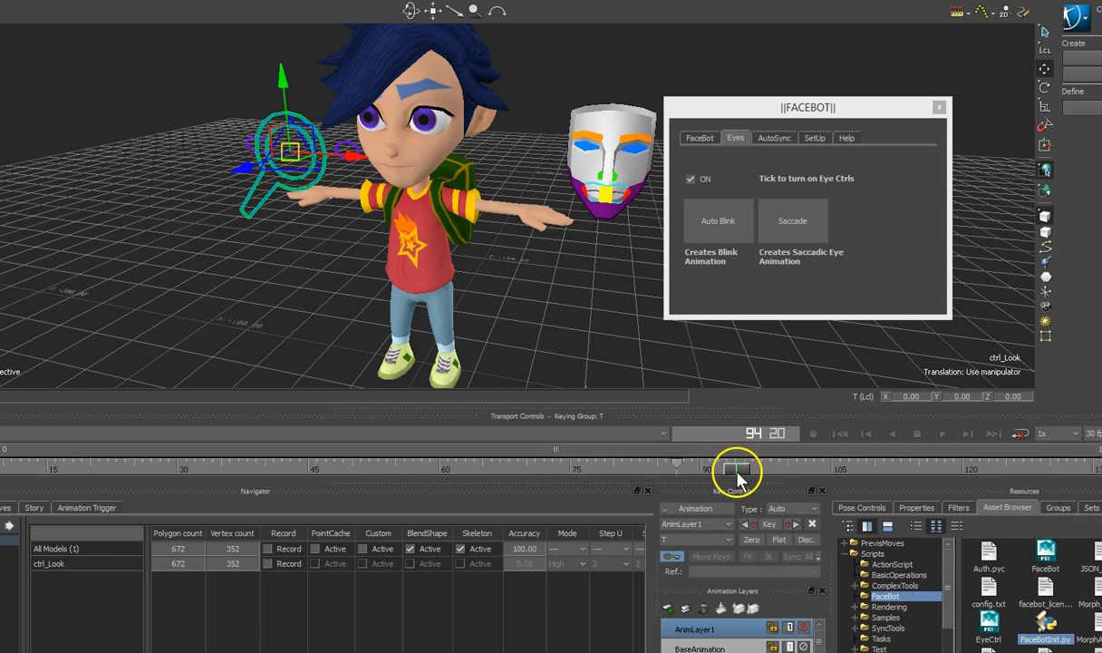
{"action": "left_click_drag", "start_coordinate": [336, 160], "coordinate": [424, 185]}
Key ctrl_Look's current pose at frame 126 and shift its two earlier keys to frames 44 and 51
{"action": "left_click_drag", "start_coordinate": [736, 475], "coordinate": [1015, 475]}
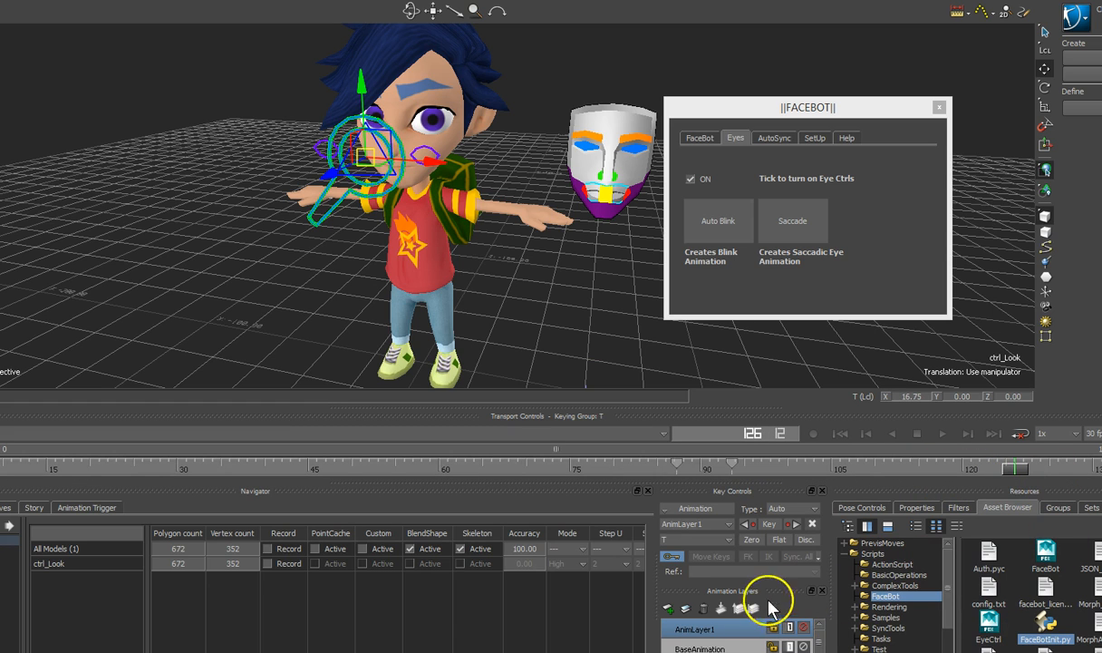
{"action": "left_click", "coordinate": [770, 523]}
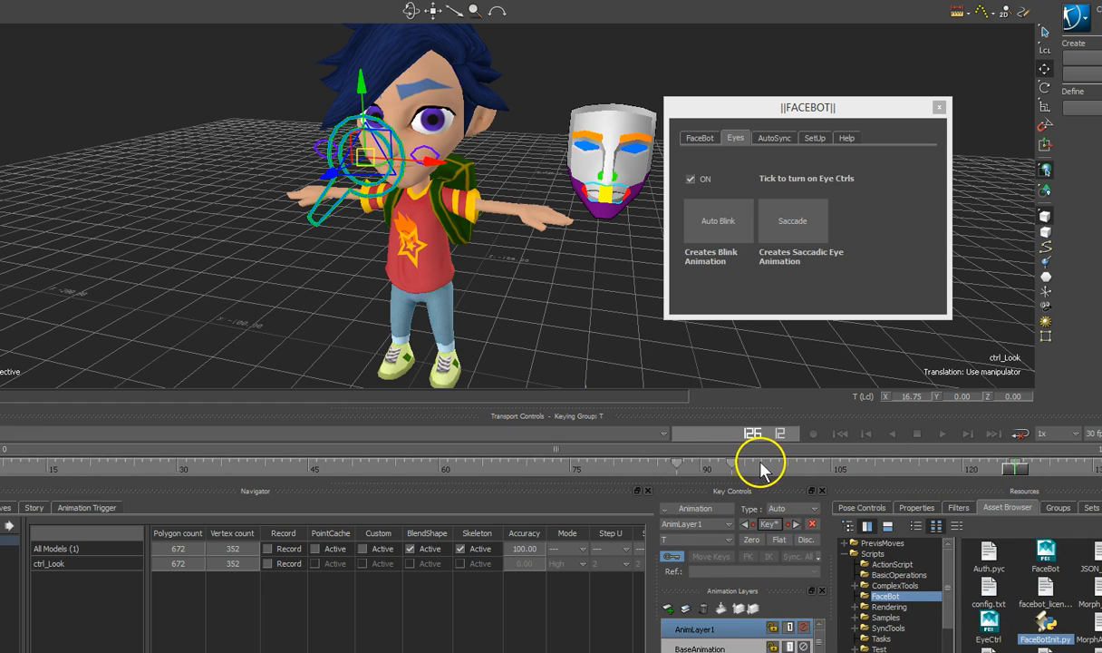
{"action": "left_click_drag", "start_coordinate": [702, 466], "coordinate": [327, 469]}
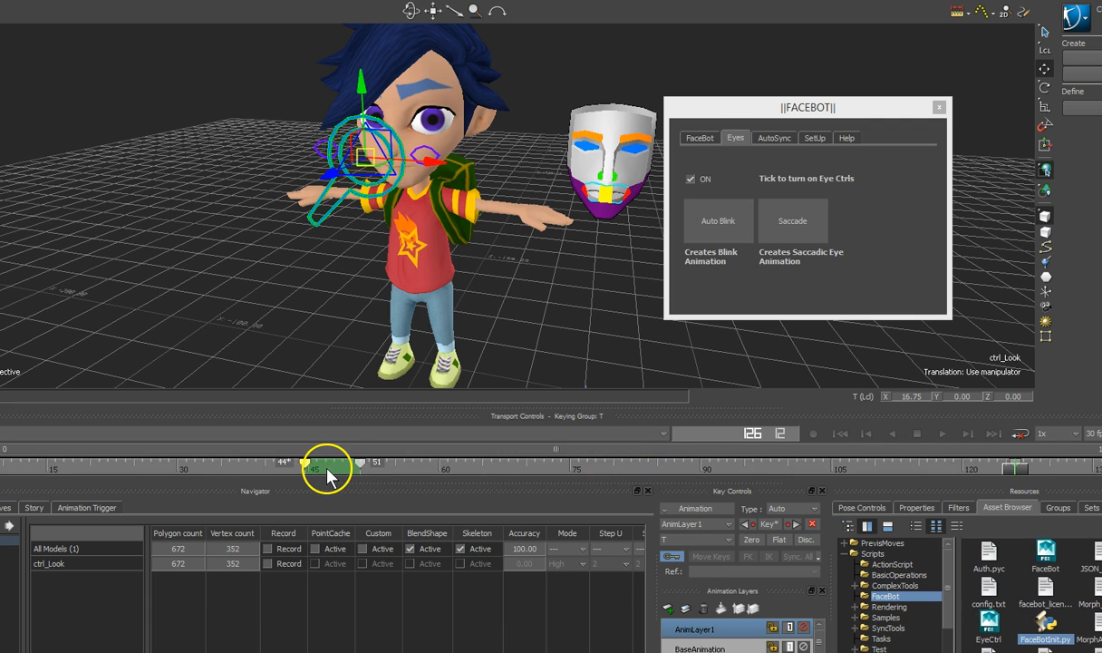
Go to ctrl_Look's key at frame 51 and create saccadic eye animation from there
{"action": "left_click_drag", "start_coordinate": [1015, 467], "coordinate": [273, 467]}
{"action": "left_click", "coordinate": [431, 463], "text": "shift"}
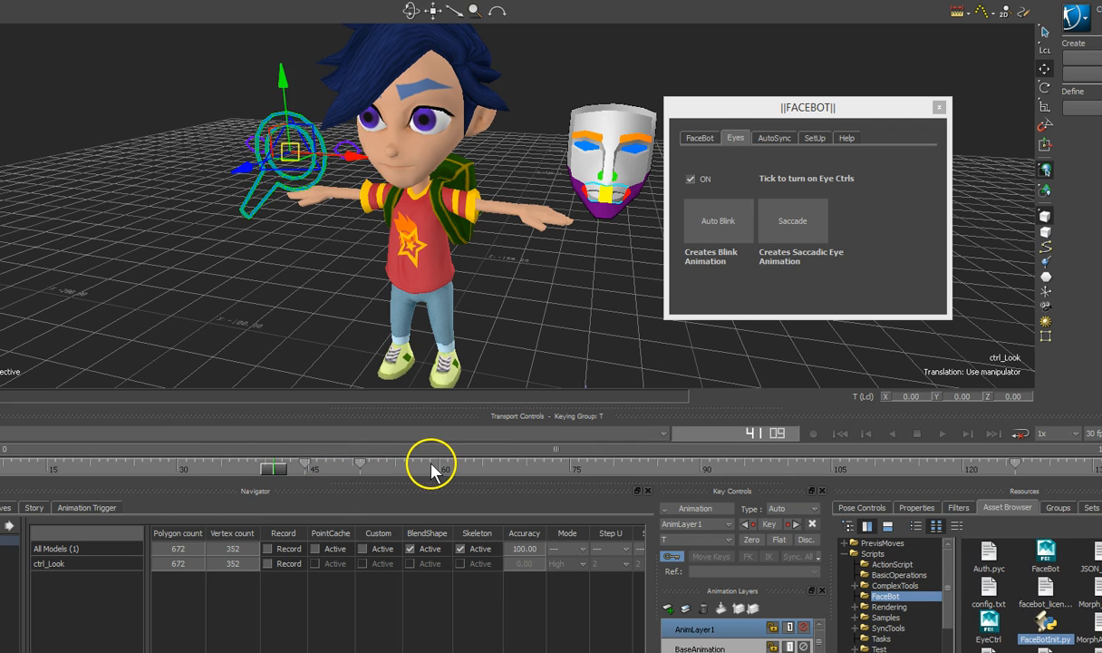
{"action": "key", "text": "period"}
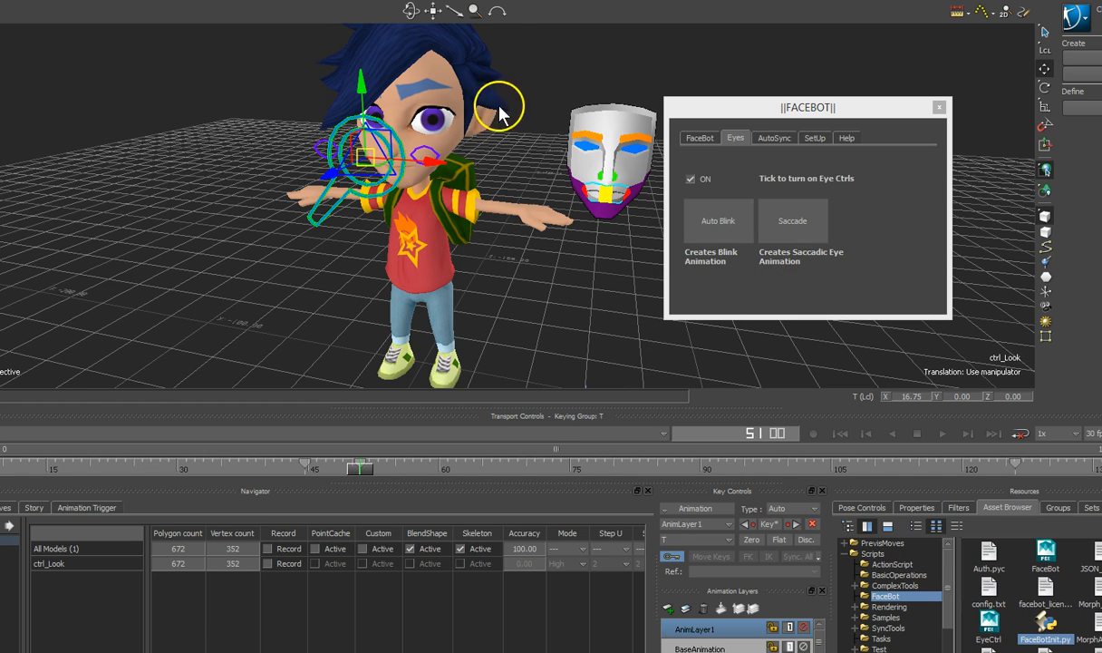
{"action": "mouse_move", "coordinate": [437, 150]}
{"action": "left_mouse_down"}
{"action": "mouse_move", "coordinate": [499, 135]}
{"action": "mouse_move", "coordinate": [439, 127]}
{"action": "left_mouse_up"}
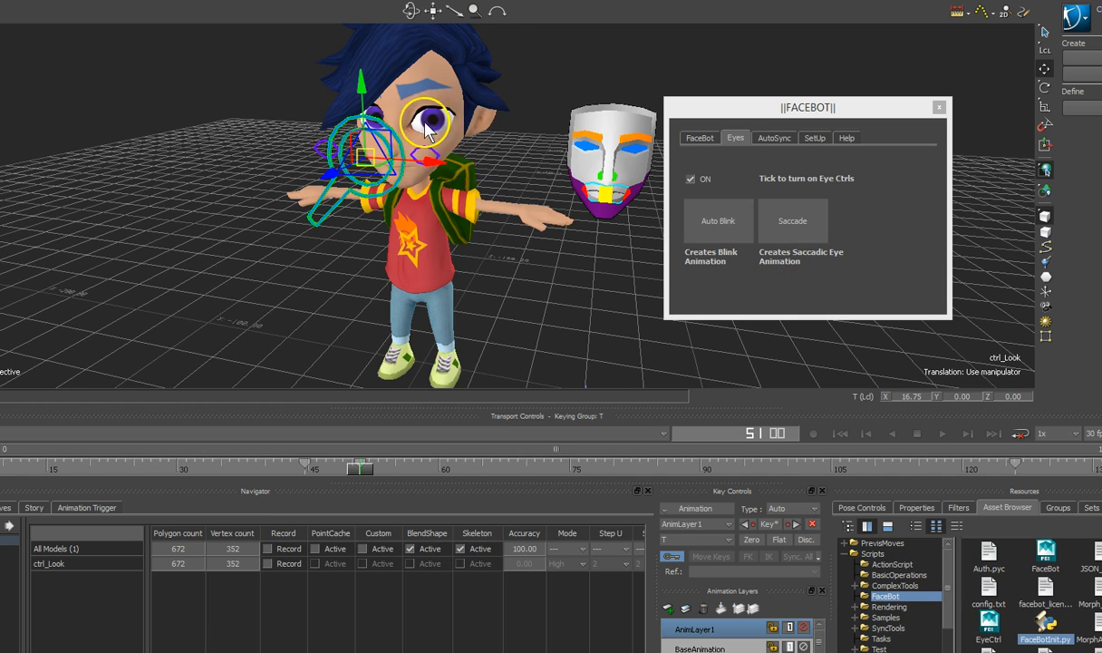
{"action": "left_click", "coordinate": [787, 228]}
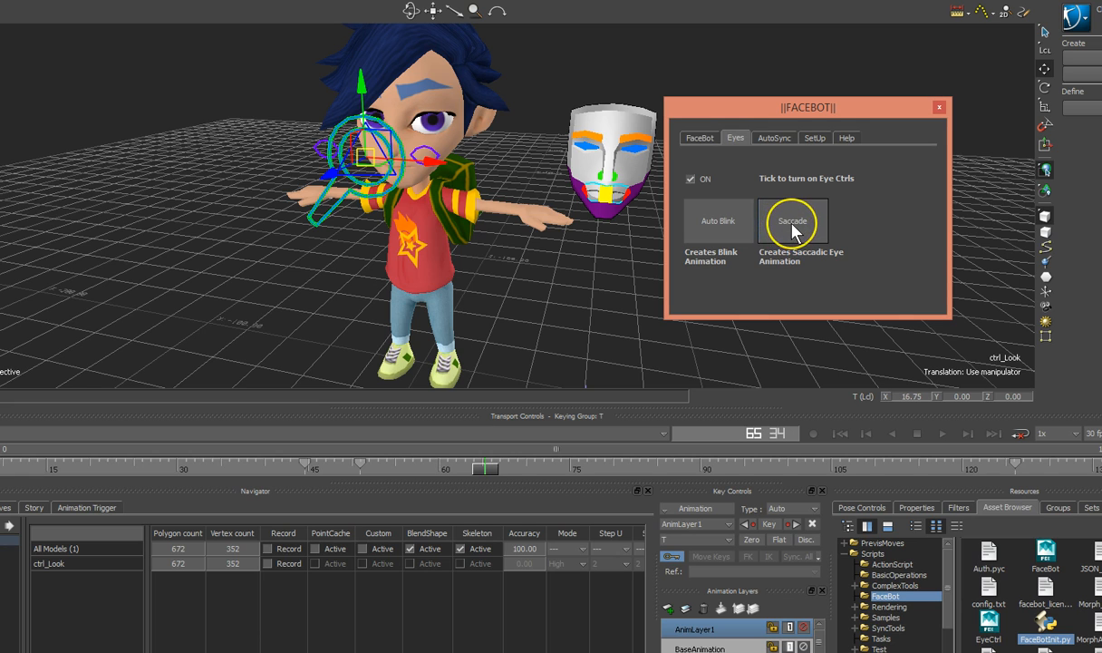
Enable looped playback and review the eye look and saccade animation from about frame 40 onward
{"action": "left_click_drag", "start_coordinate": [624, 471], "coordinate": [262, 461]}
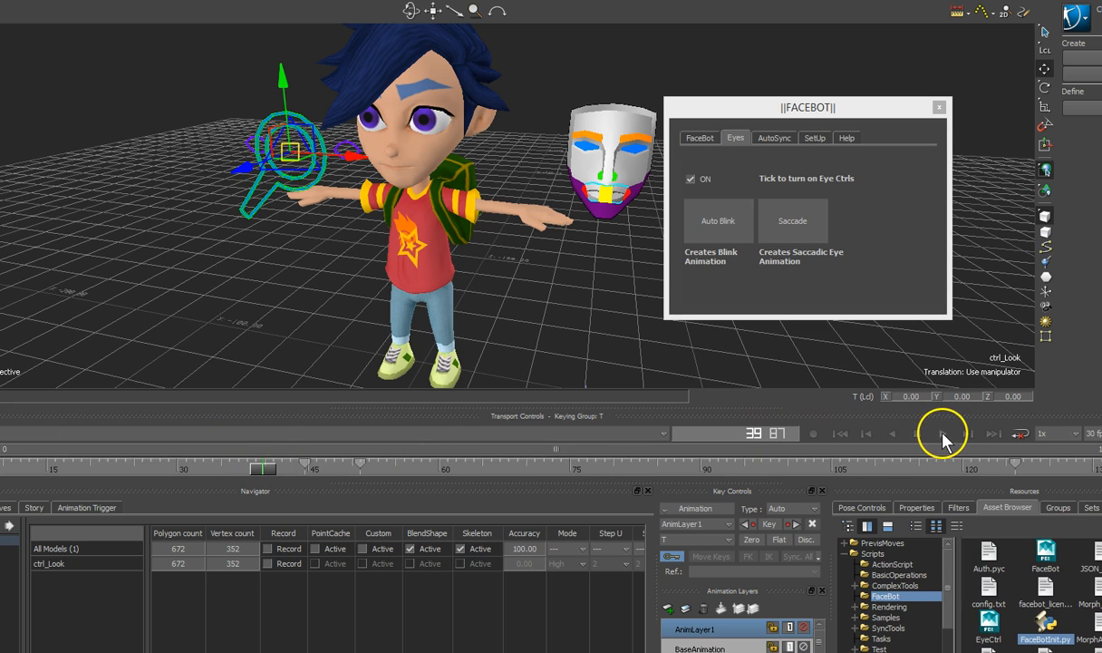
{"action": "left_click", "coordinate": [943, 433]}
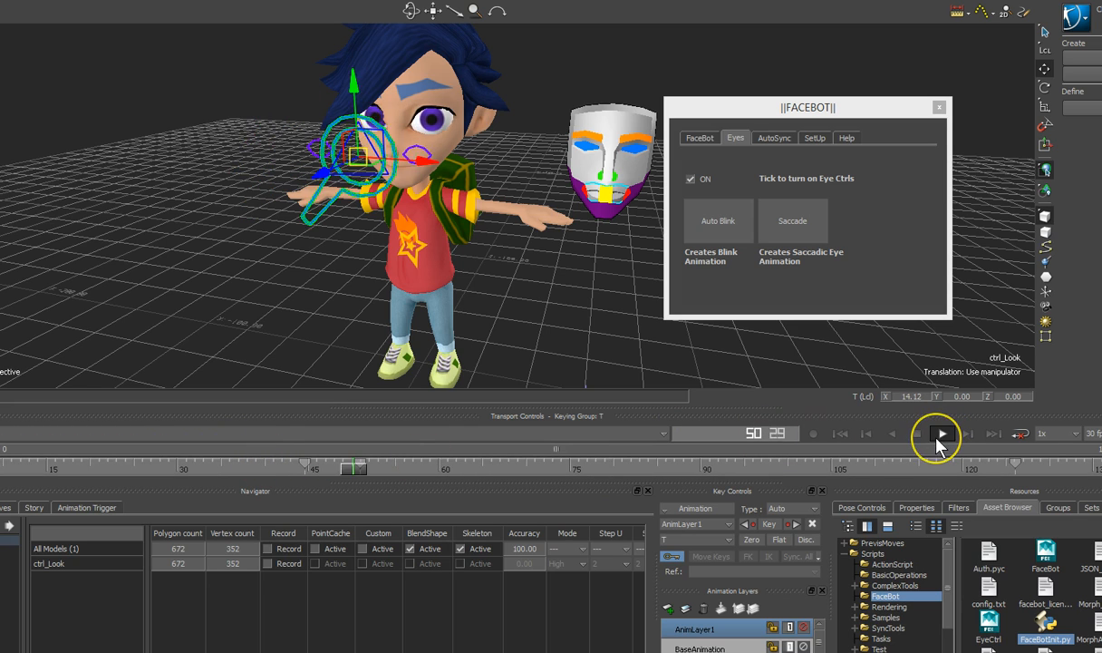
{"action": "left_click", "coordinate": [939, 438]}
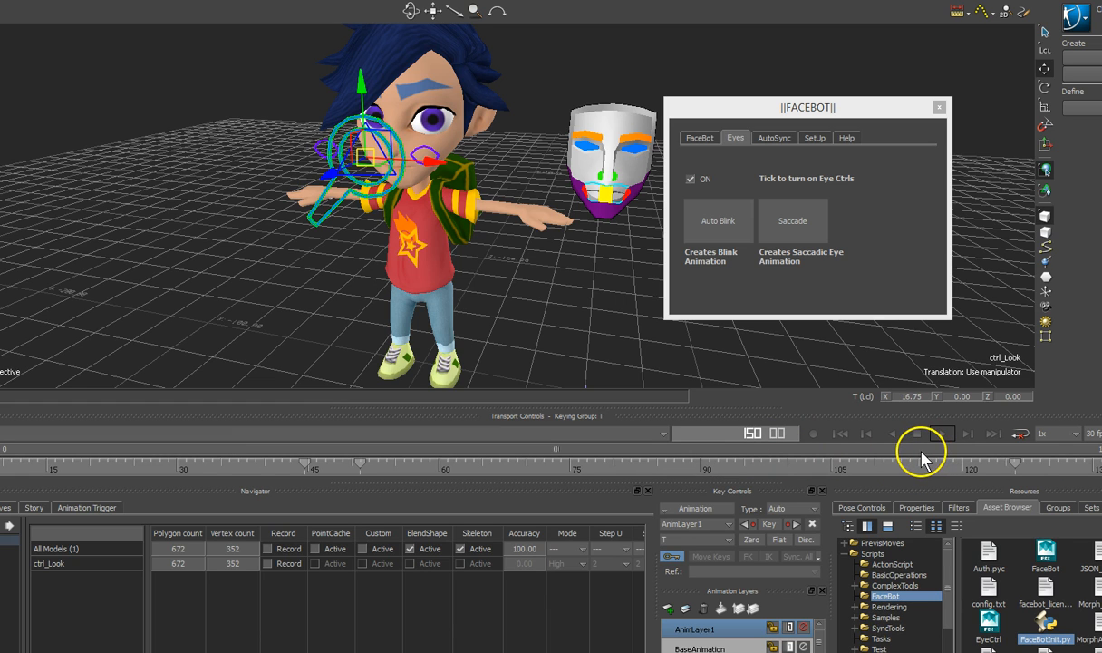
{"action": "left_click", "coordinate": [995, 439]}
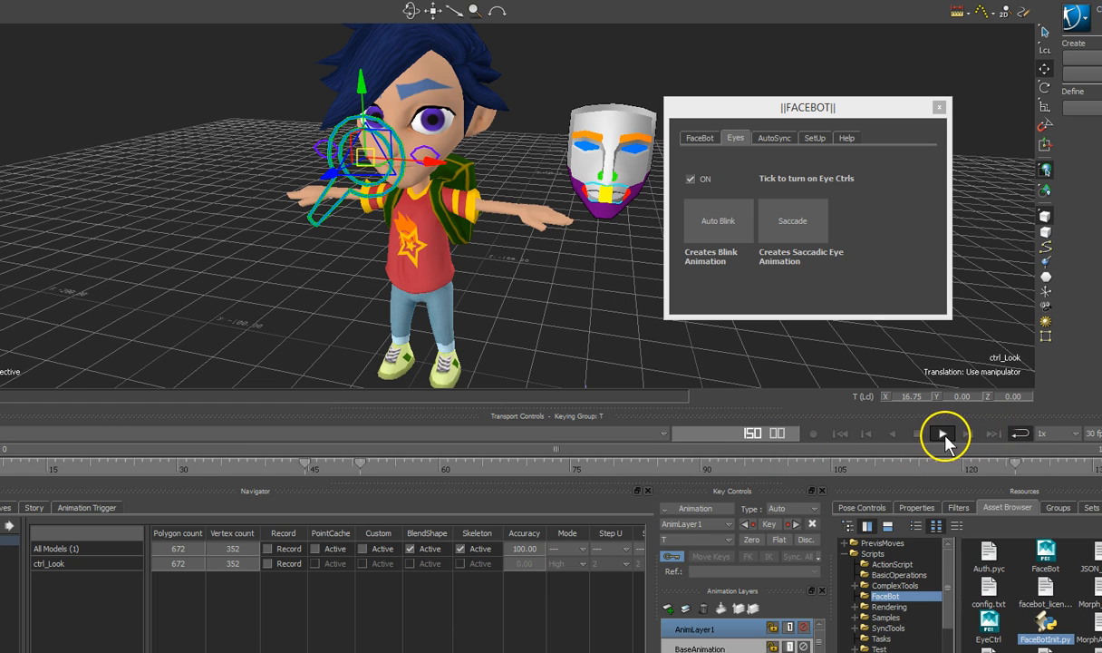
{"action": "left_click", "coordinate": [943, 439]}
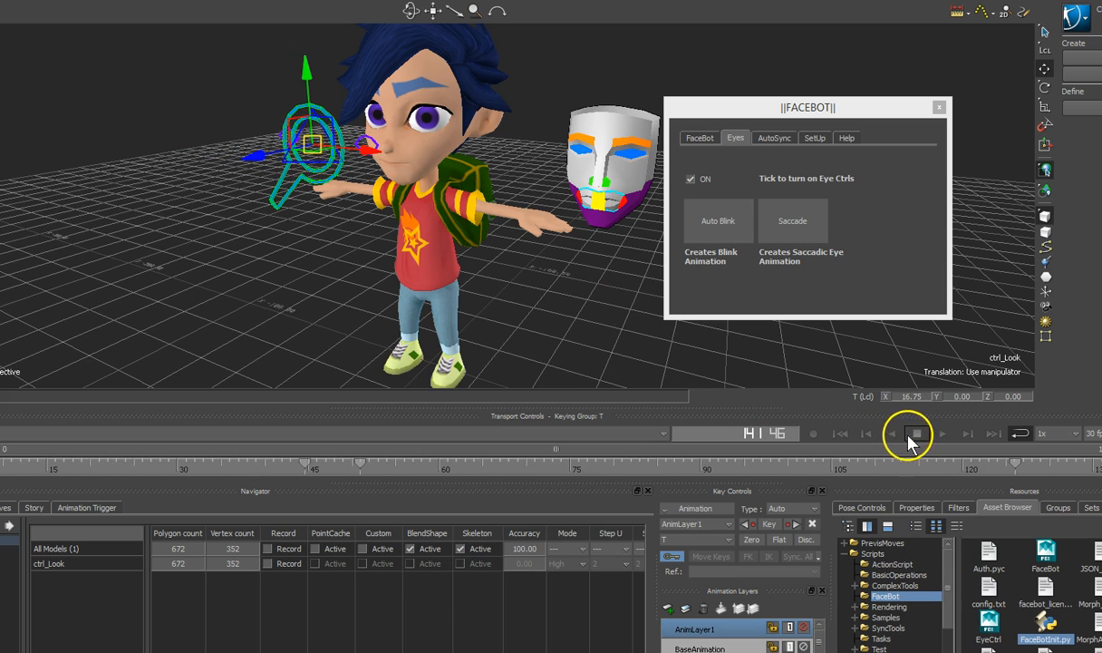
{"action": "left_click", "coordinate": [907, 466]}
{"action": "mouse_move", "coordinate": [662, 468]}
{"action": "left_mouse_down"}
{"action": "mouse_move", "coordinate": [394, 475]}
{"action": "mouse_move", "coordinate": [355, 482]}
{"action": "mouse_move", "coordinate": [475, 498]}
{"action": "mouse_move", "coordinate": [333, 498]}
{"action": "mouse_move", "coordinate": [557, 510]}
{"action": "mouse_move", "coordinate": [600, 502]}
{"action": "mouse_move", "coordinate": [273, 501]}
{"action": "mouse_move", "coordinate": [433, 495]}
{"action": "mouse_move", "coordinate": [443, 499]}
{"action": "mouse_move", "coordinate": [425, 501]}
{"action": "mouse_move", "coordinate": [554, 508]}
{"action": "mouse_move", "coordinate": [542, 512]}
{"action": "mouse_move", "coordinate": [364, 509]}
{"action": "mouse_move", "coordinate": [616, 502]}
{"action": "mouse_move", "coordinate": [599, 494]}
{"action": "left_mouse_up"}
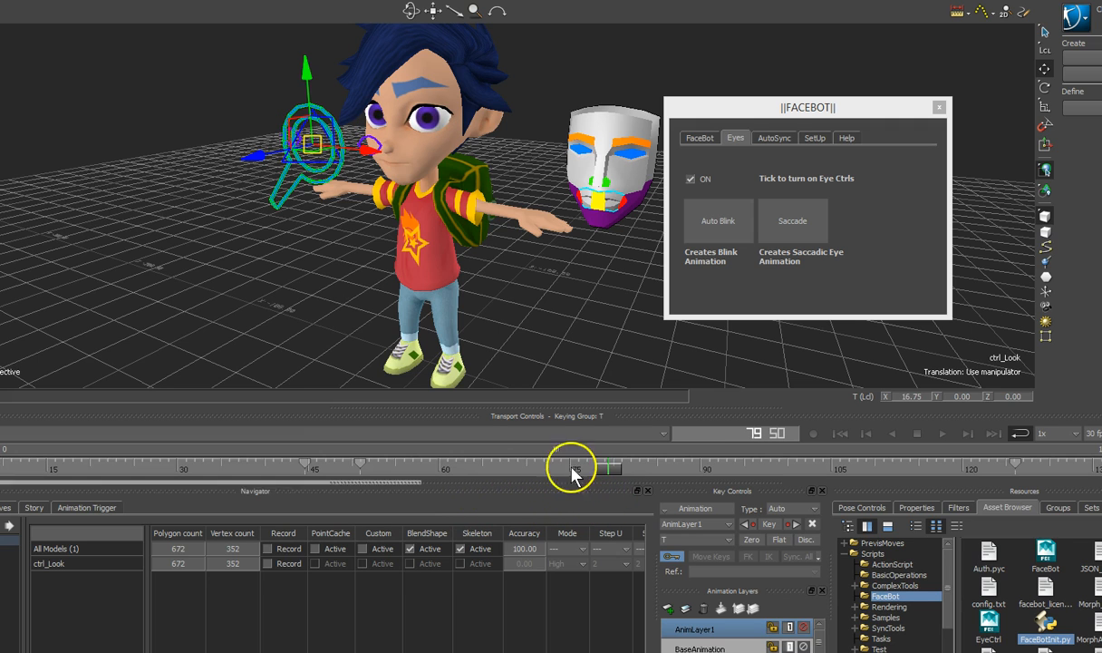